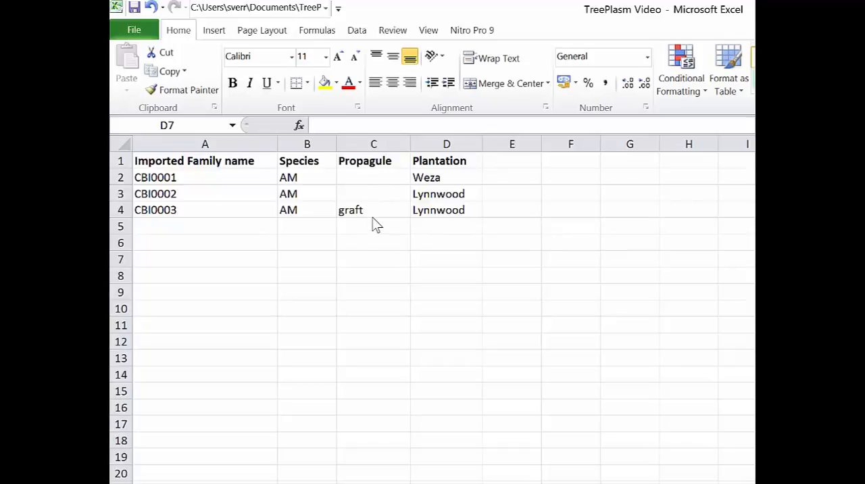
- Review the graft entry in the Propagule column and the Plantation column's header and first entry in the spreadsheet
click(373, 215)
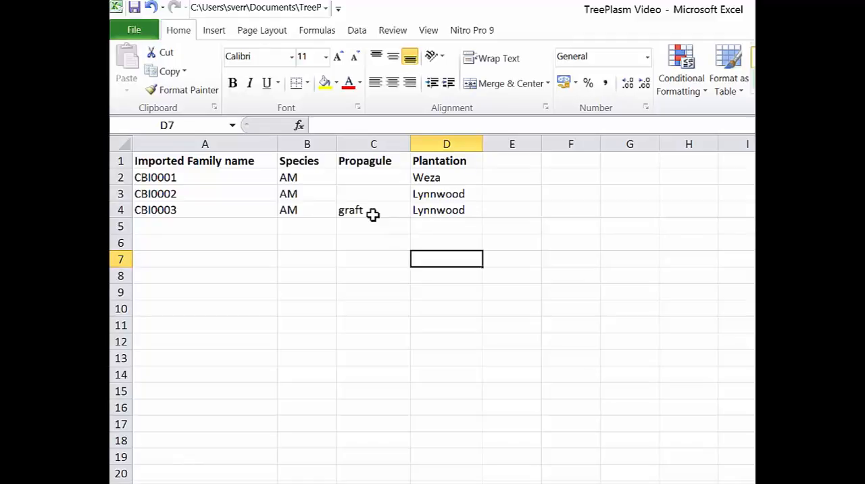
click(374, 213)
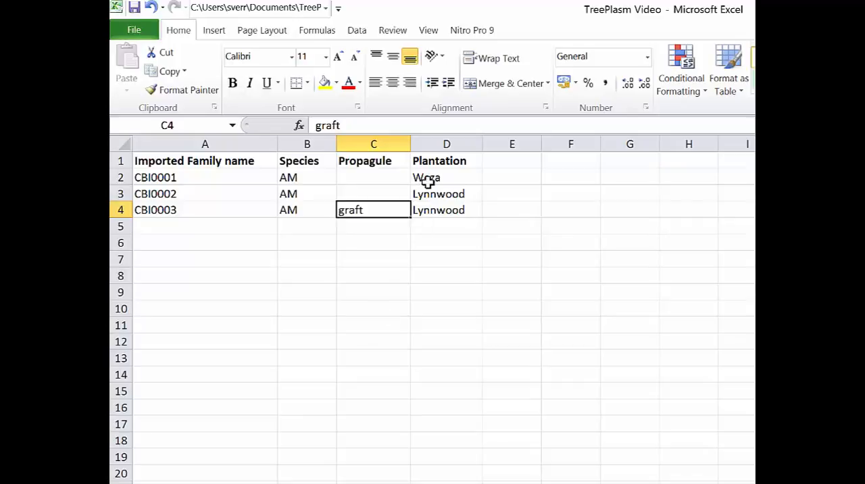
click(440, 160)
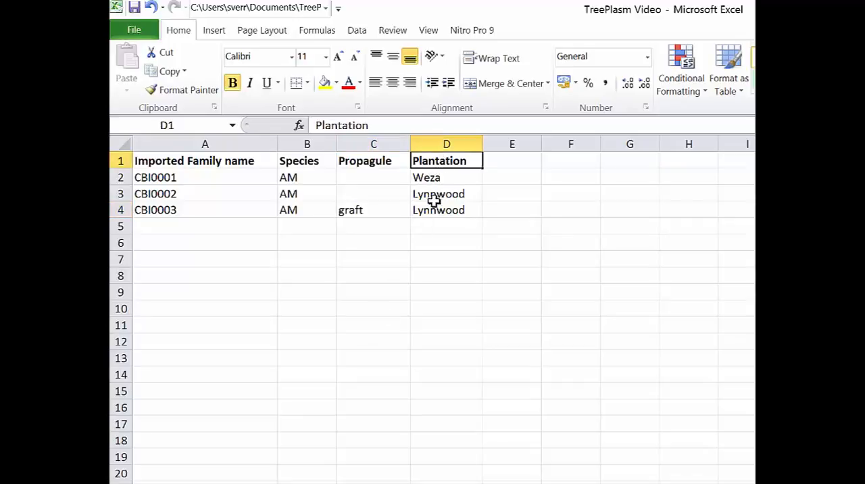
click(440, 179)
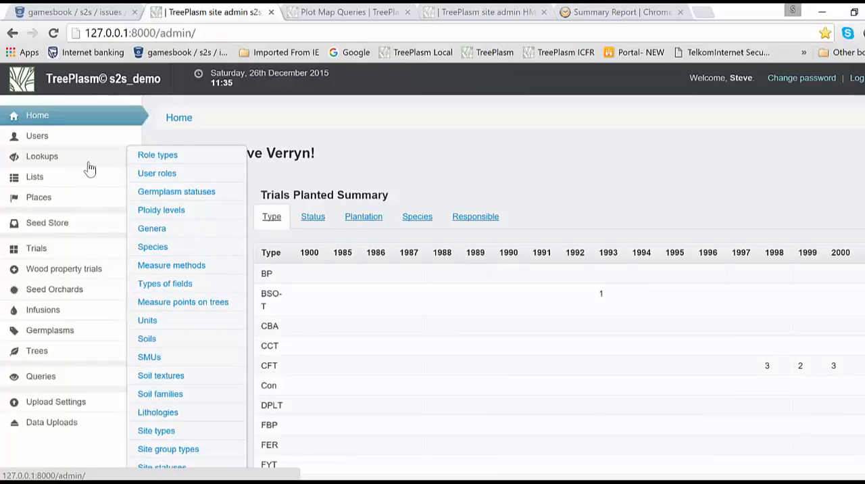
- Switch to TreePlasm in the browser and search the plantations list for weza
mouse_move(97, 136)
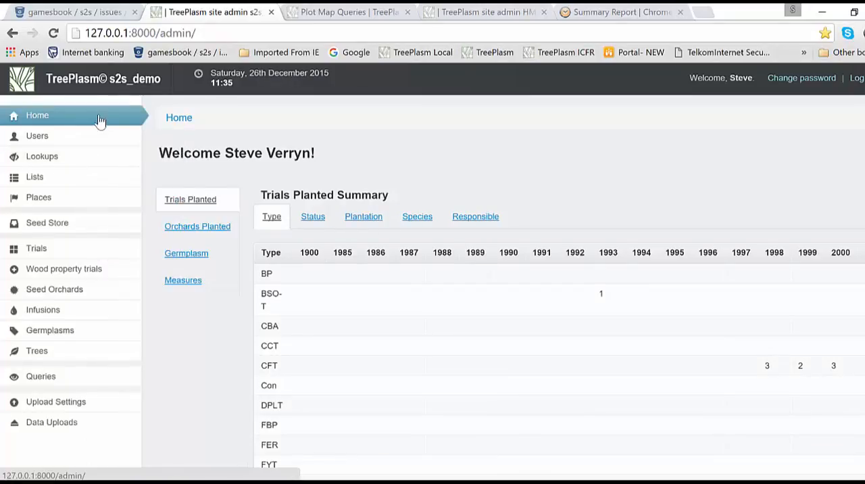
mouse_move(52, 200)
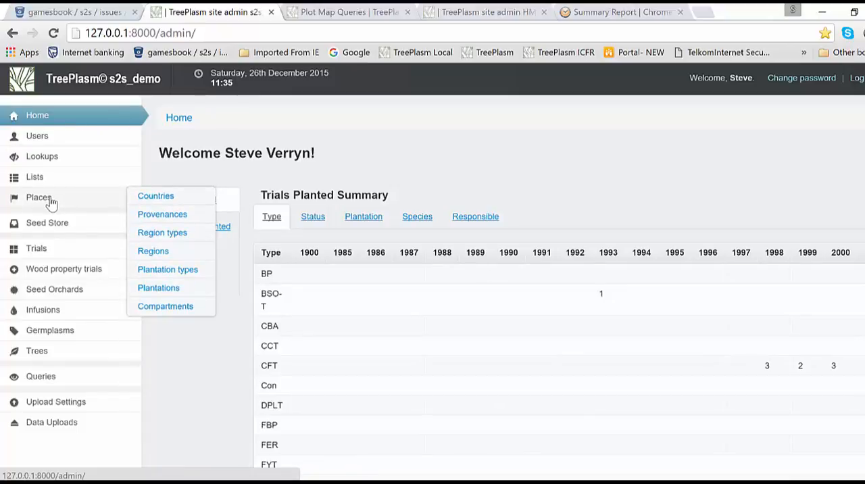
click(158, 289)
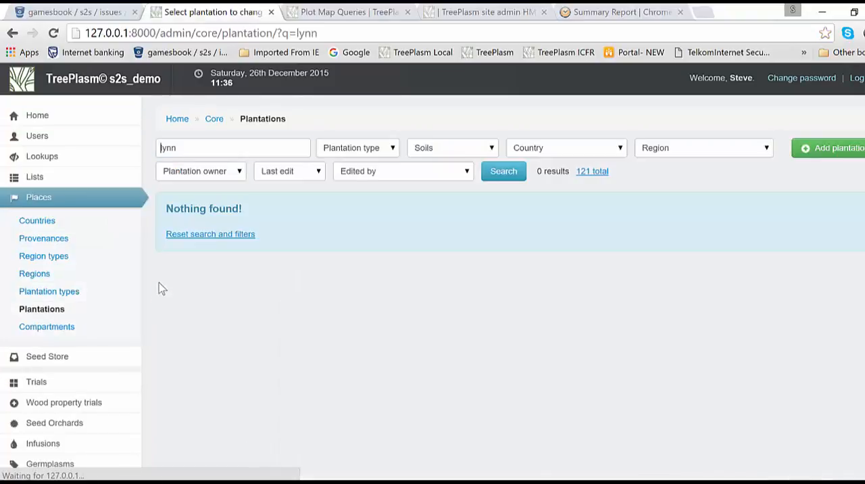
drag(183, 145, 138, 138)
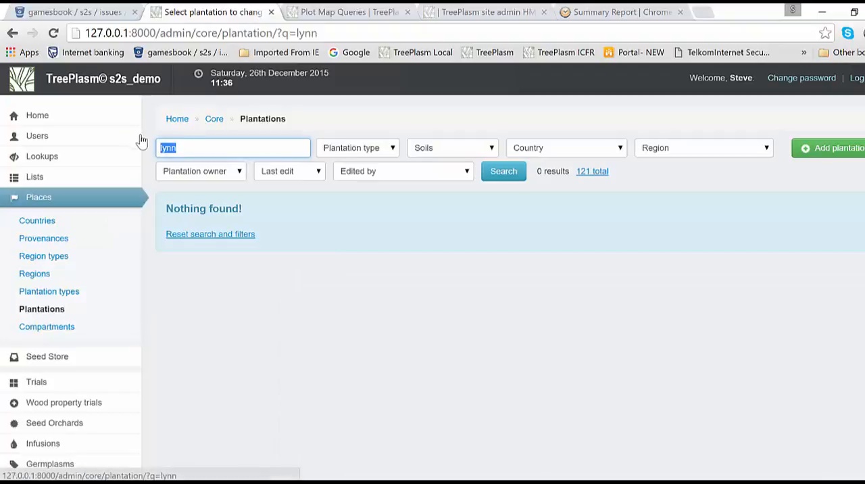
text(weza)
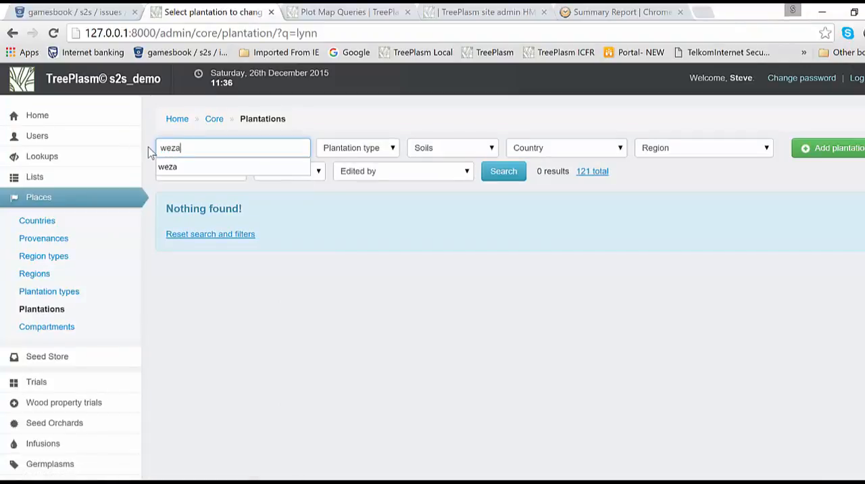
key(Return)
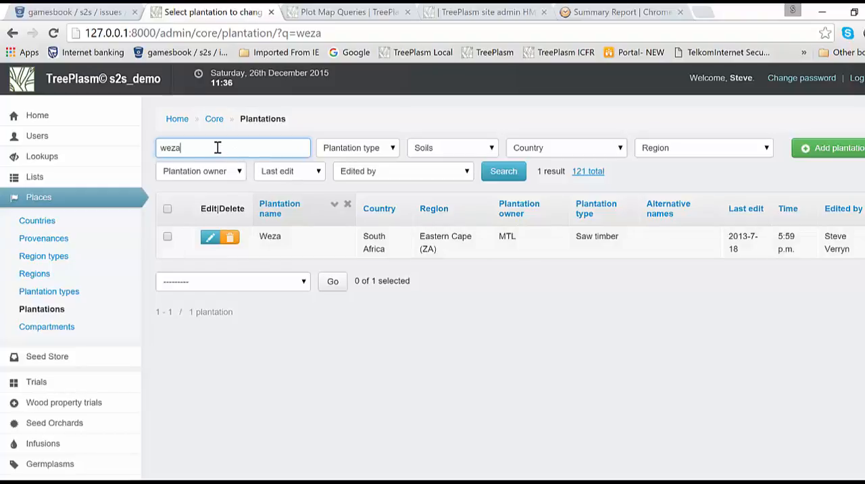
- Search the plantations list for lynnwood
key(BackSpace)
key(BackSpace)
key(BackSpace)
key(BackSpace)
text(ly)
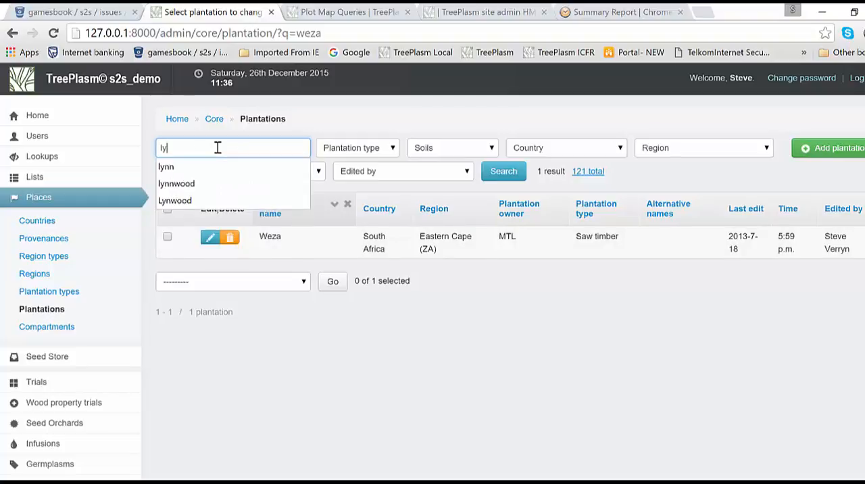
text(nnwoo)
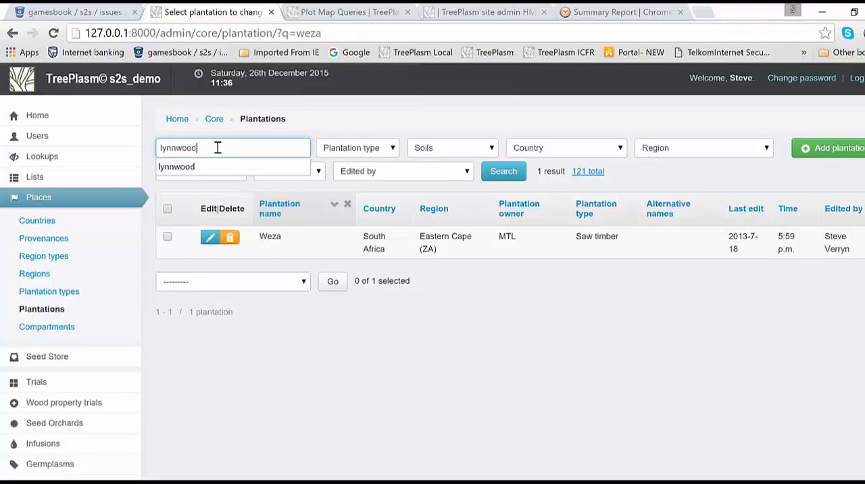
text(d)
key(Return)
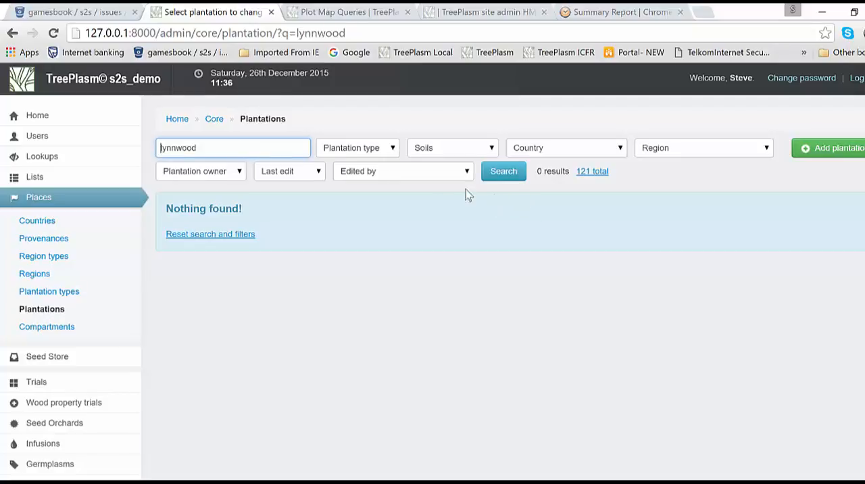
- Start a new plantation record named Lynnwood, located in South Africa in the Eastern Cape (ZA) region
click(844, 153)
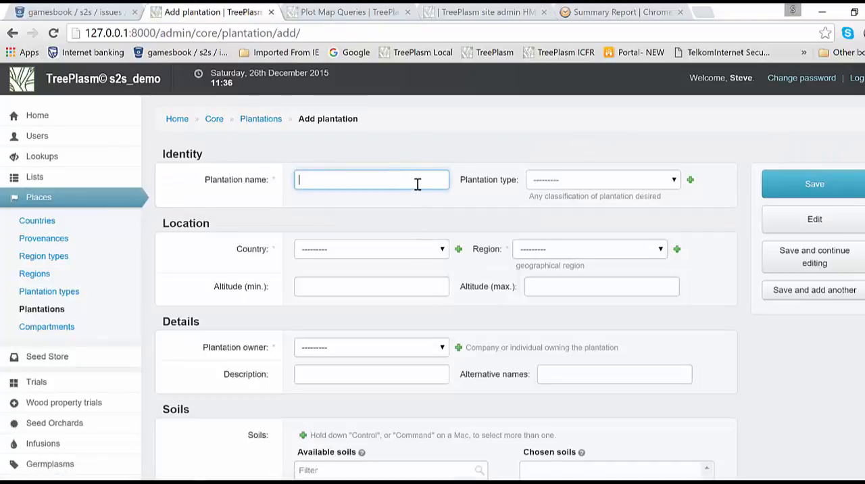
text(Lynnwood)
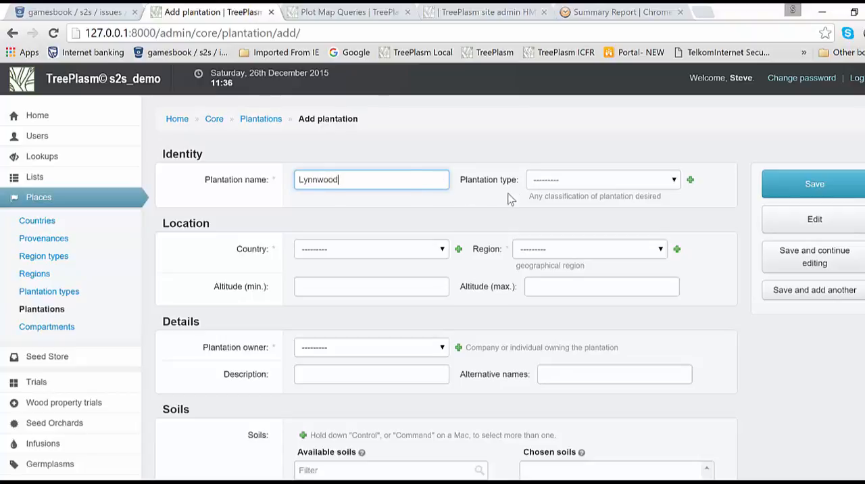
click(433, 255)
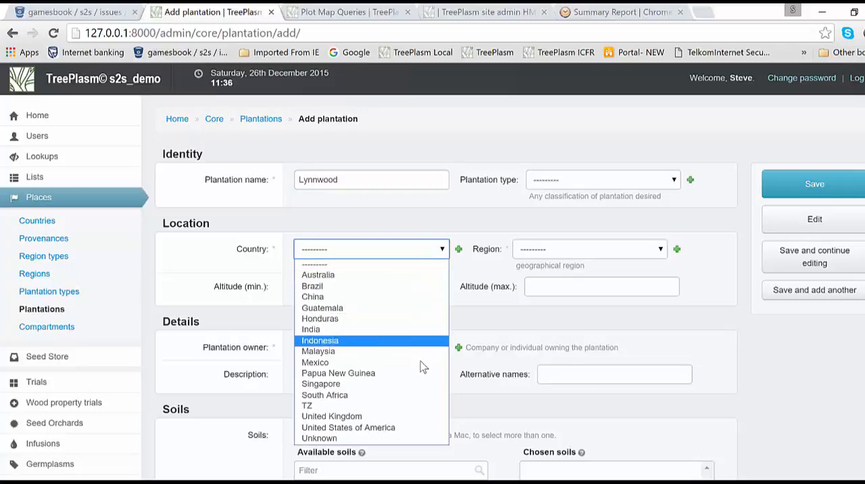
click(430, 395)
click(581, 249)
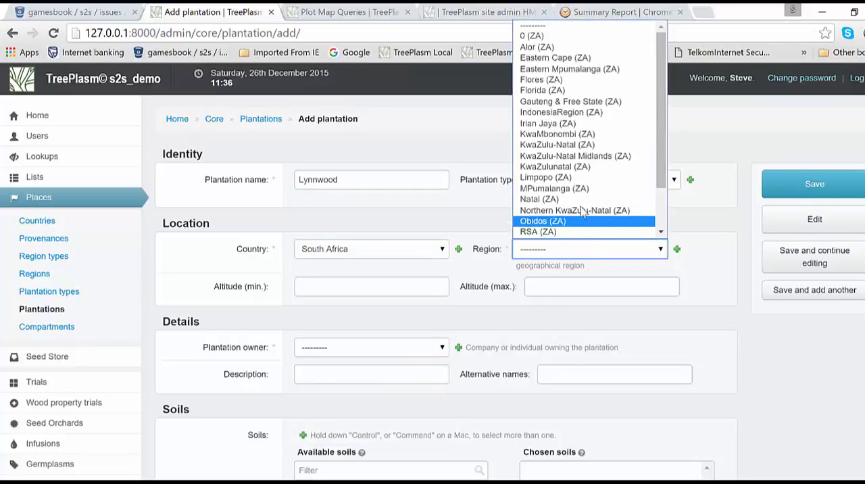
click(553, 59)
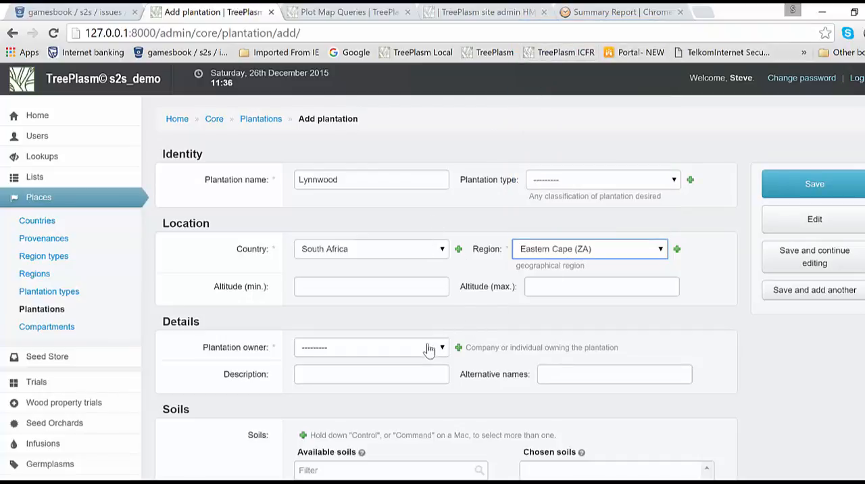
- Set the plantation owner to CBI and save the new plantation record
click(429, 348)
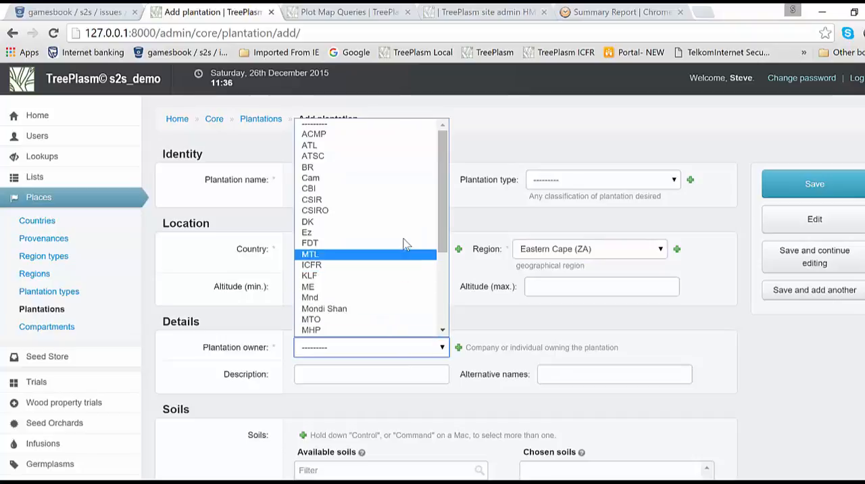
click(401, 191)
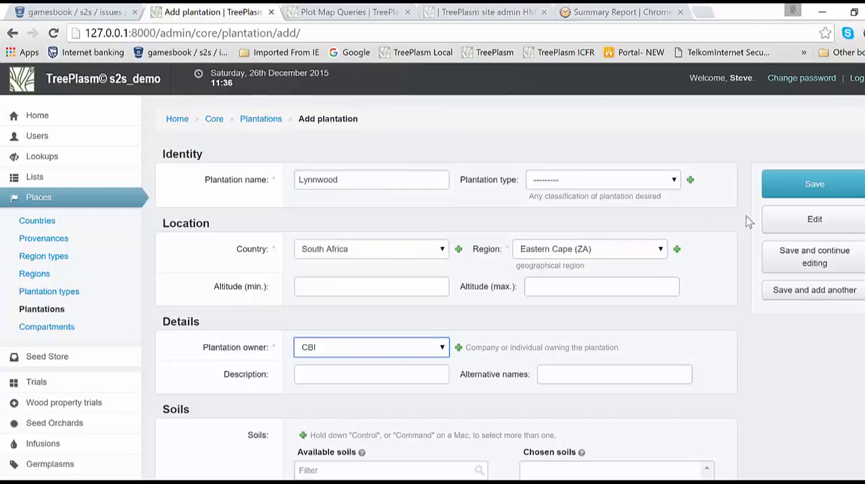
click(805, 192)
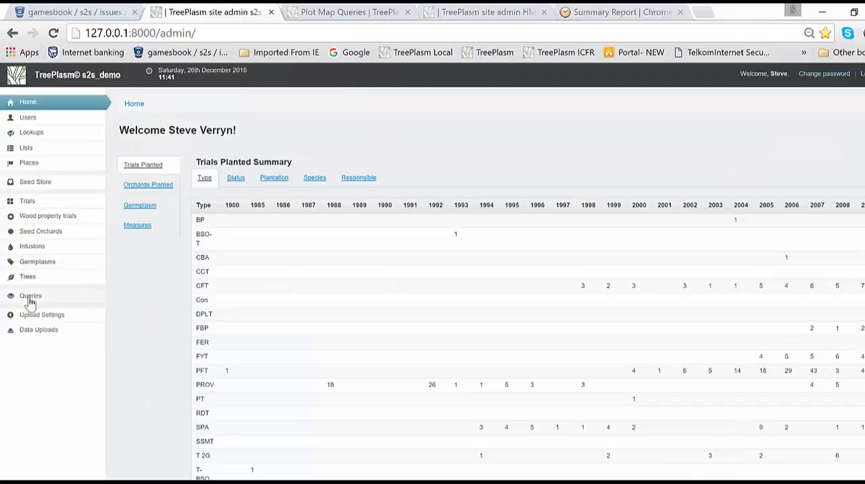
- Start an Infusion Germplasms and Germplasm pedigrees data upload with the description "Plantation upload 1"
mouse_move(29, 332)
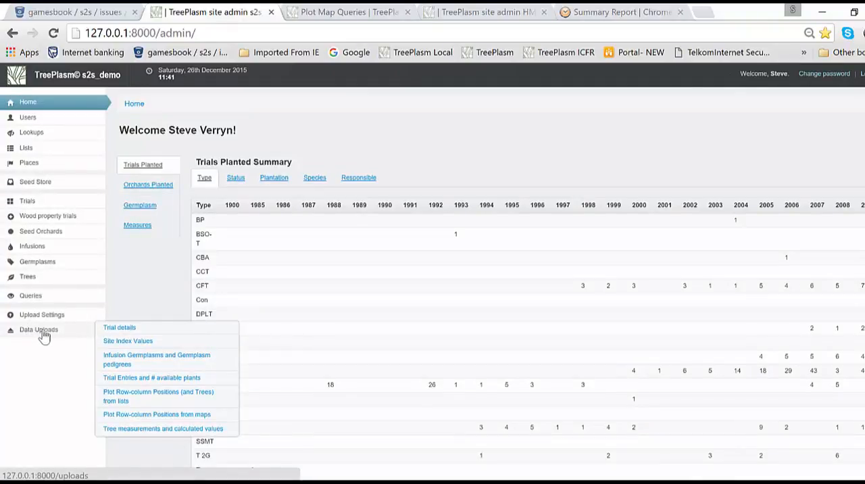
click(116, 365)
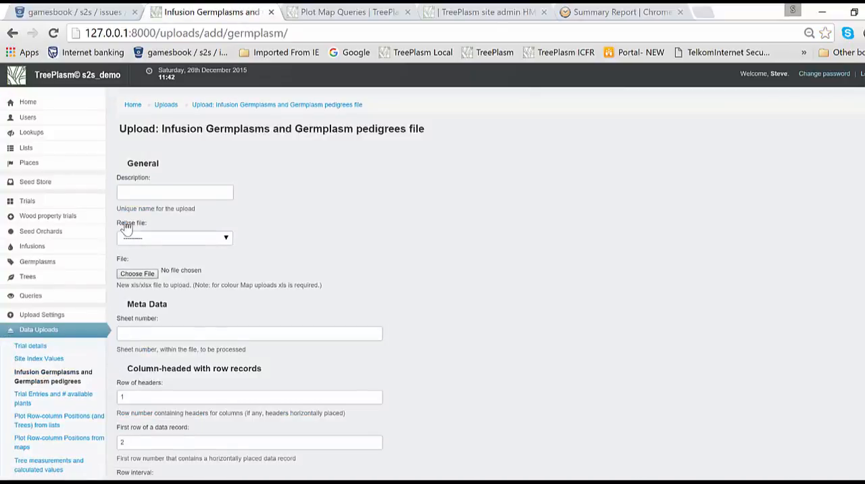
click(133, 194)
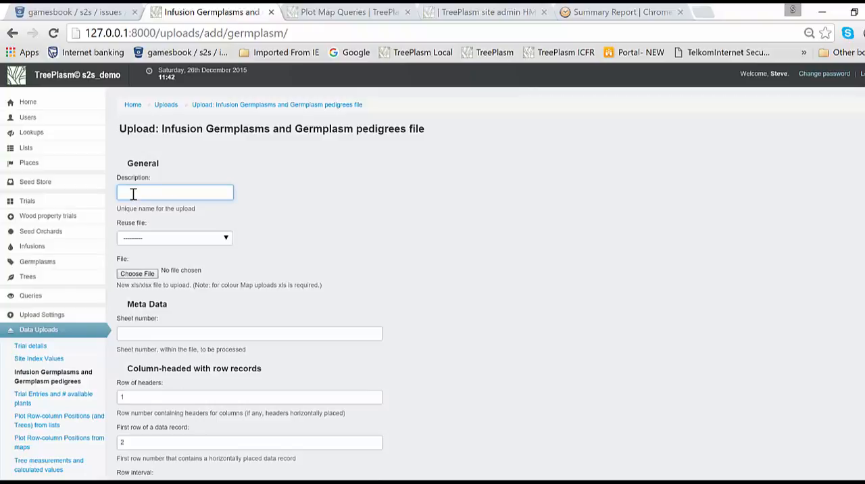
text(Plantation upload 1)
- Attach the Excel workbook TreePlasm Video.xlsx from the Video folder as the upload file
click(148, 275)
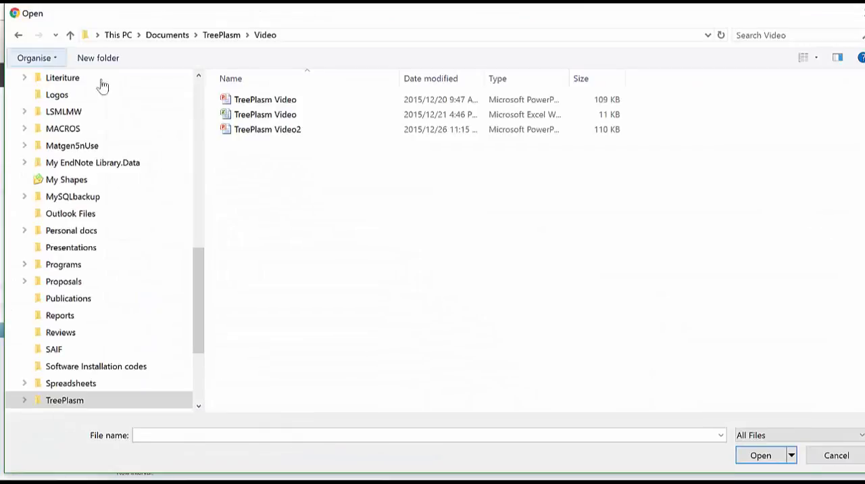
click(275, 116)
double_click(274, 114)
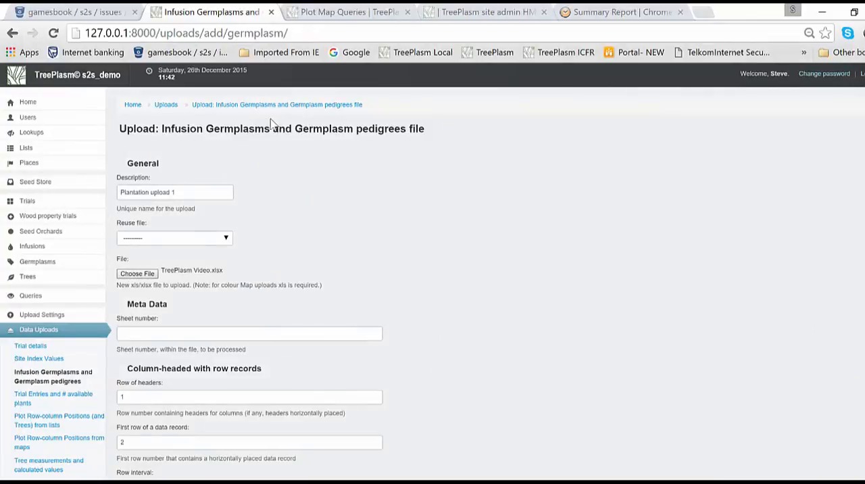
- Set the sheet number to process to 1 and proceed to the upload's field-matching details
click(237, 333)
text(1)
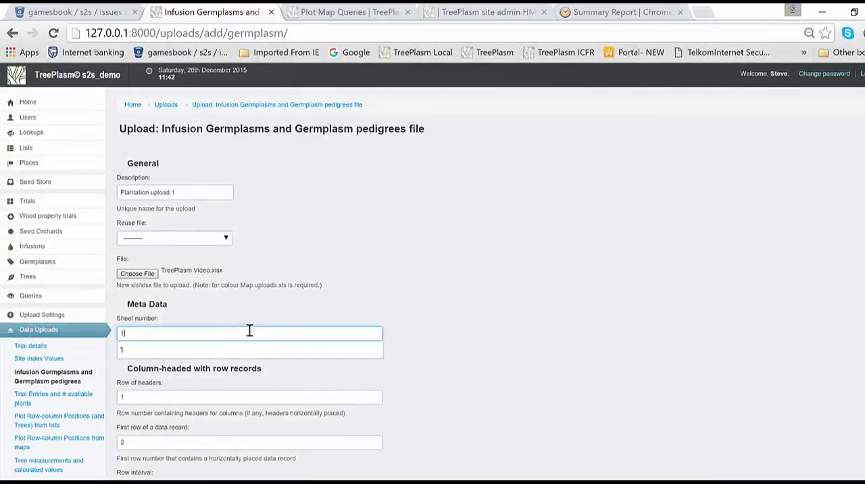
scroll(145, 434, down, 10)
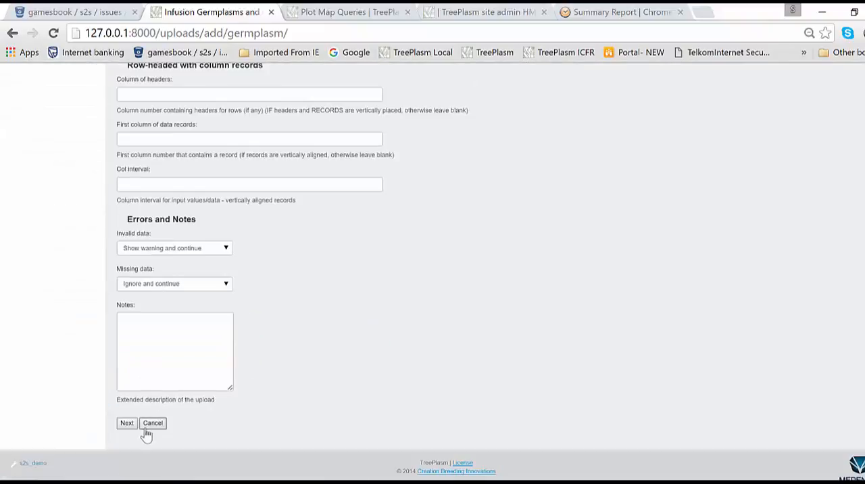
click(127, 423)
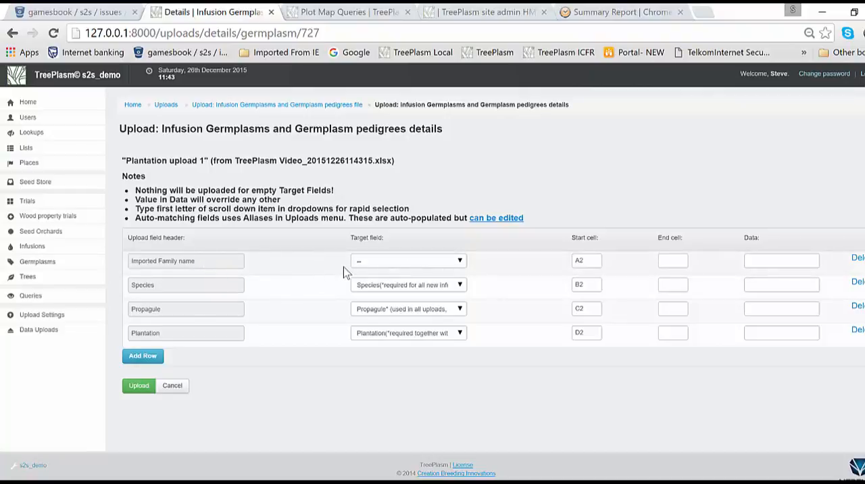
- Match the Imported Family name header to the Germplasm Name/no. target field and run the upload
key(alt+Tab)
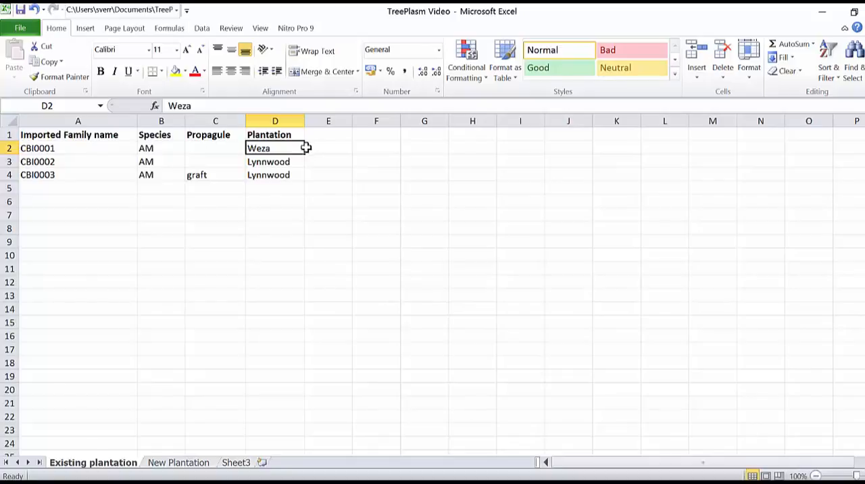
key(alt+Tab)
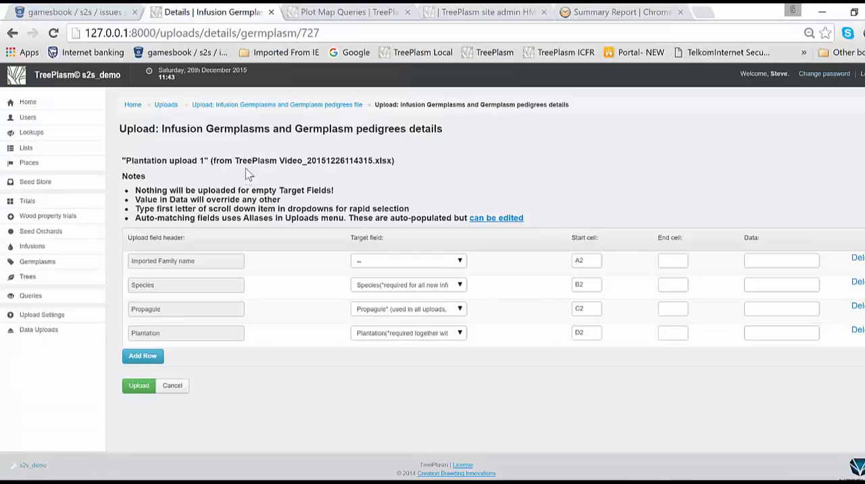
click(387, 261)
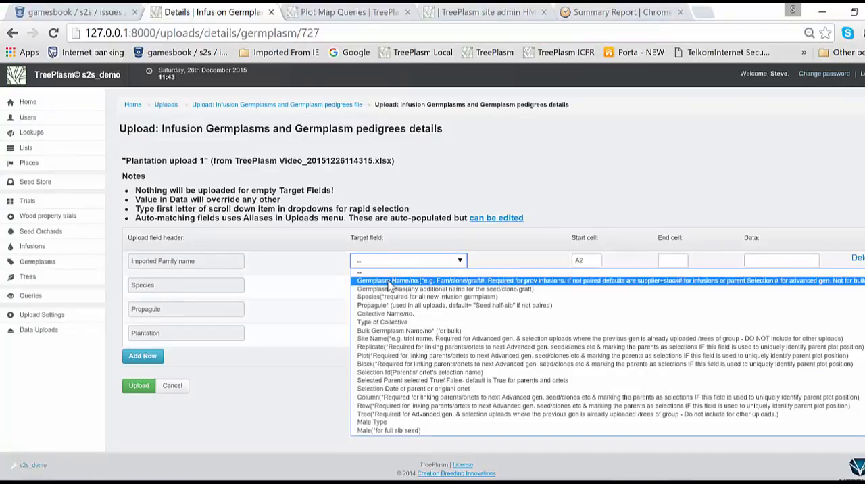
click(388, 282)
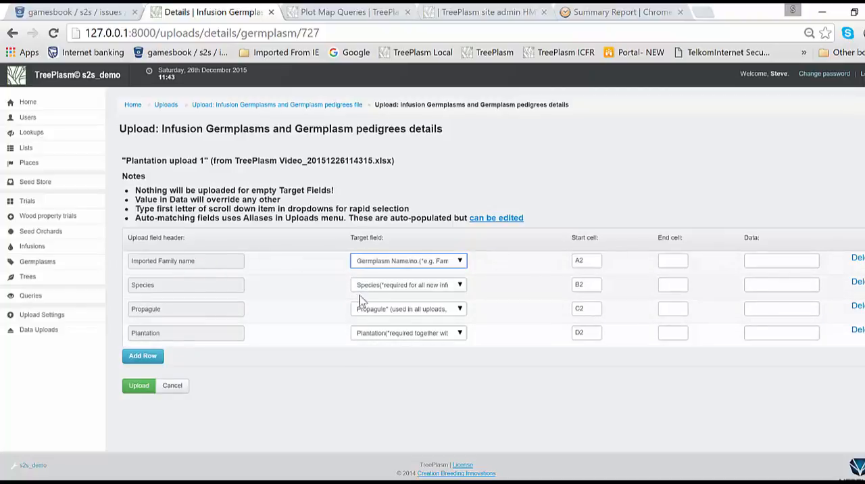
click(139, 388)
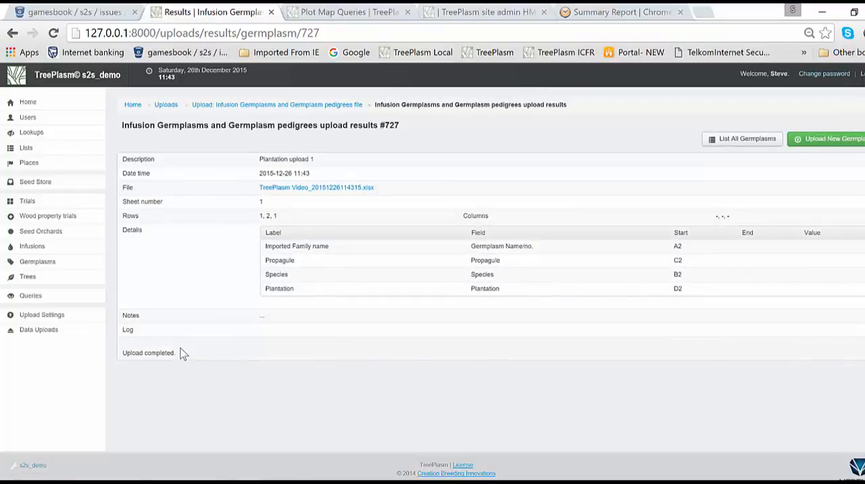
- Open the list of infusion germplasms to check the records from the completed upload
mouse_move(64, 268)
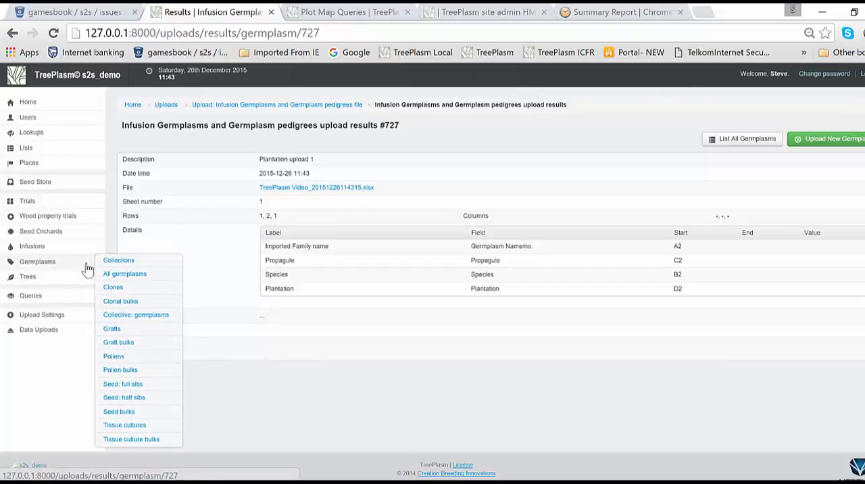
mouse_move(64, 251)
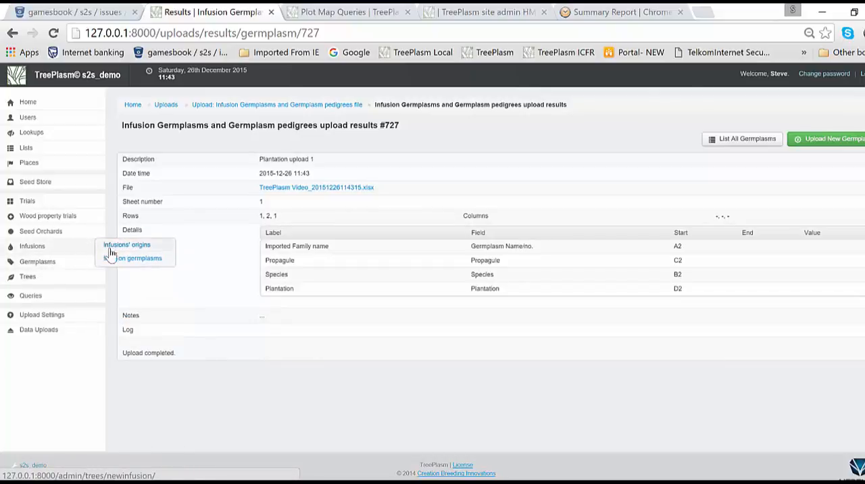
click(129, 261)
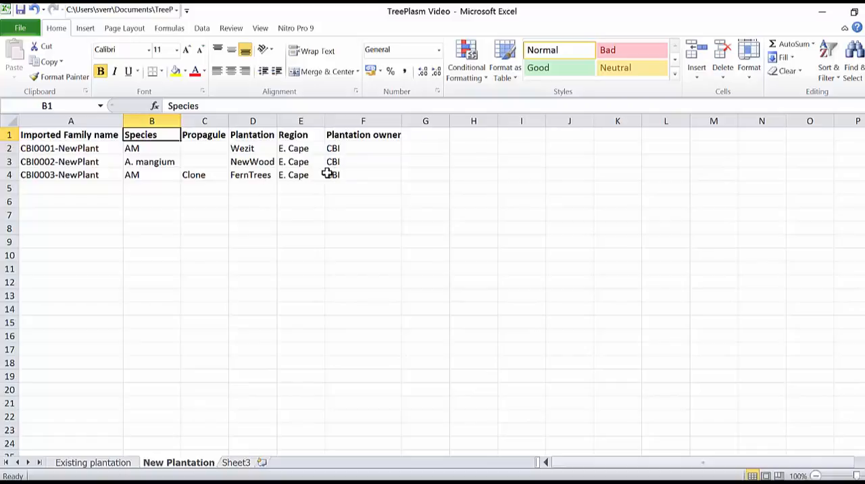
- Switch from the Excel workbook to TreePlasm in Chrome and search the regions list for "e. cape"
mouse_move(258, 482)
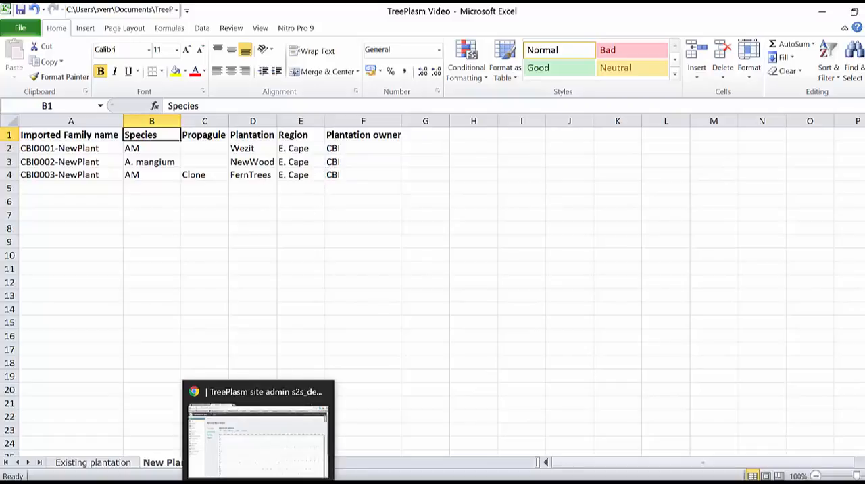
click(281, 464)
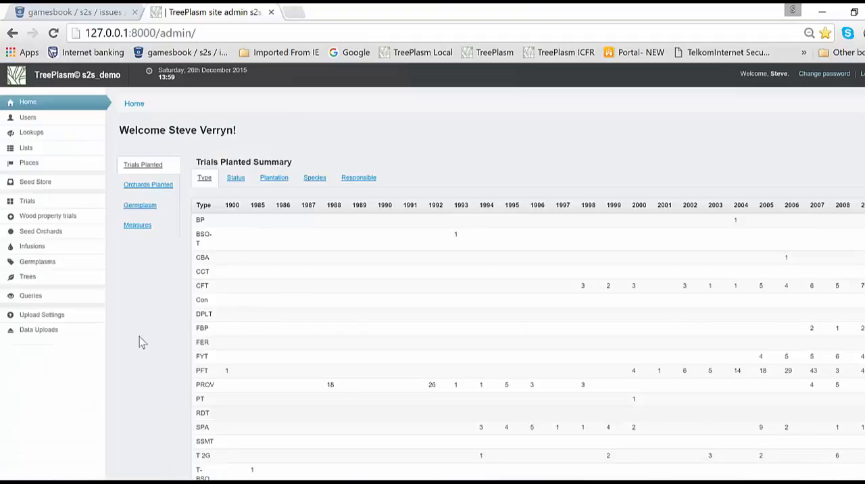
mouse_move(88, 221)
mouse_move(56, 167)
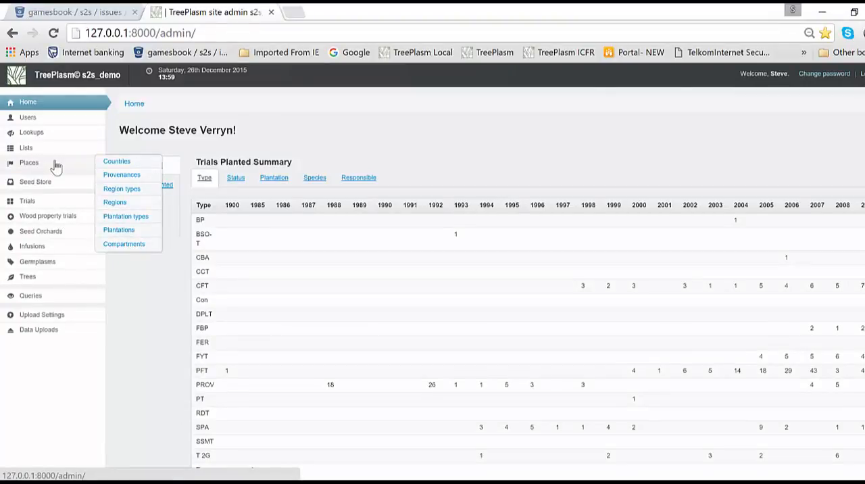
click(116, 204)
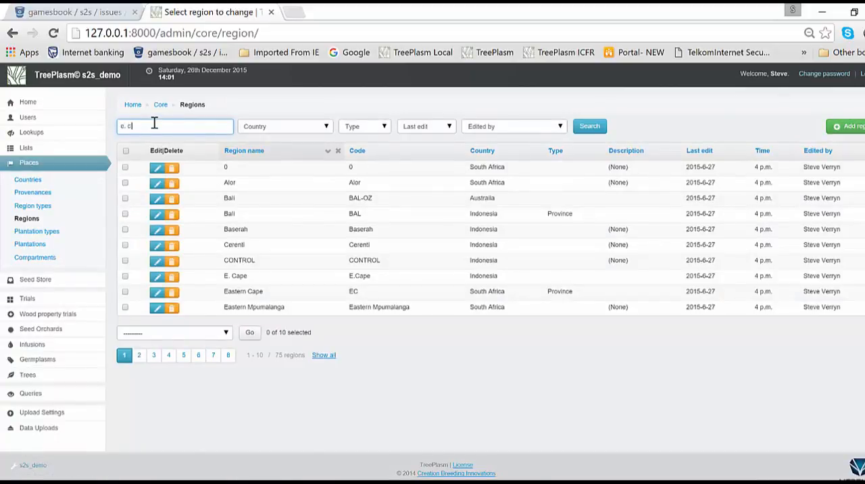
text(e. cape)
key(Return)
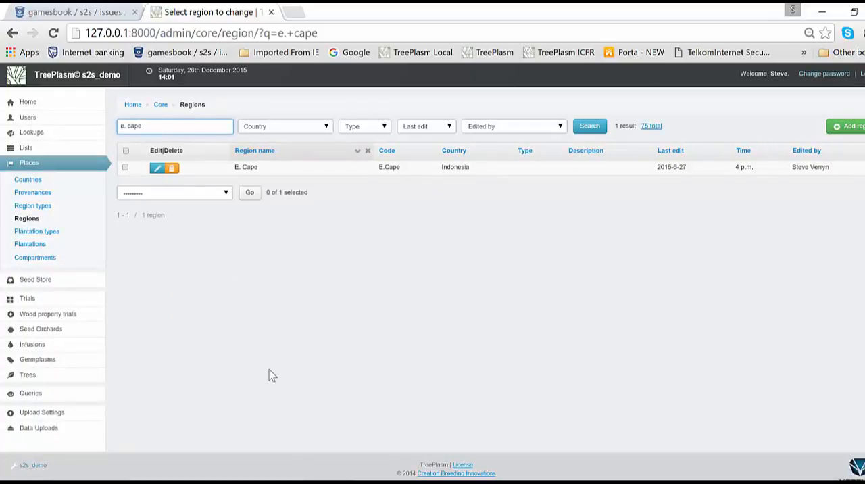
- Consult the New Plantation sheet in Excel and search the TreePlasm companies list for the plantation owner "cbi"
key(alt+Tab)
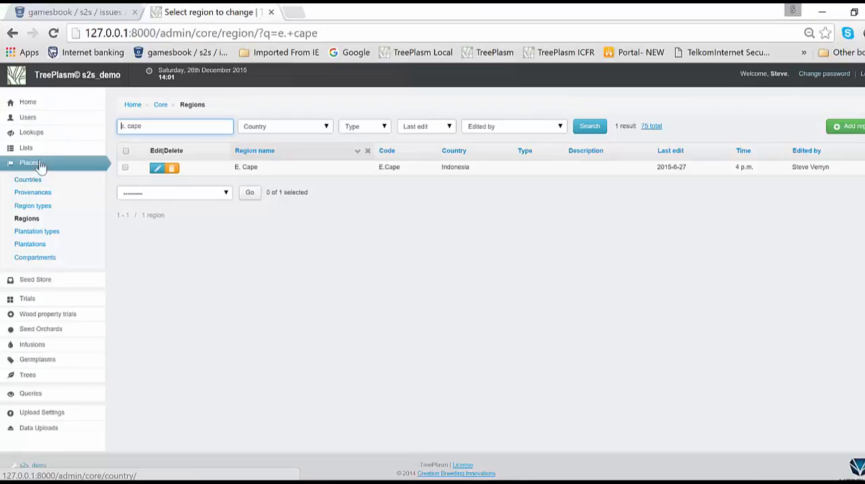
mouse_move(25, 136)
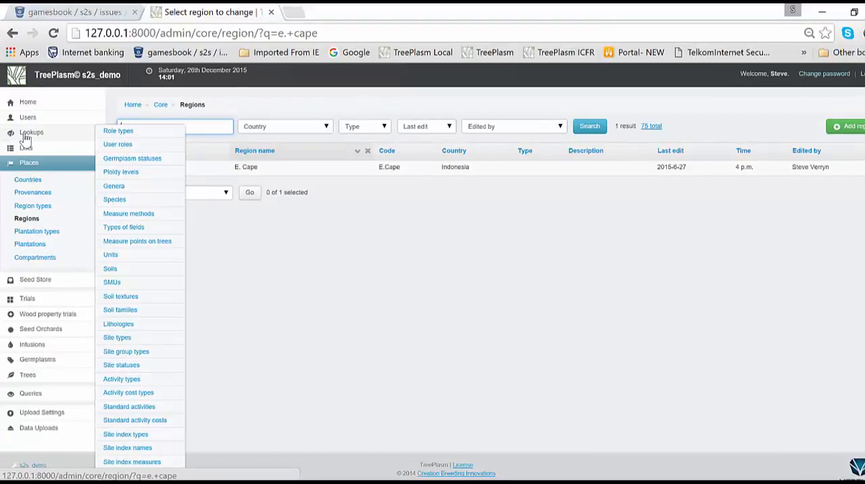
mouse_move(26, 150)
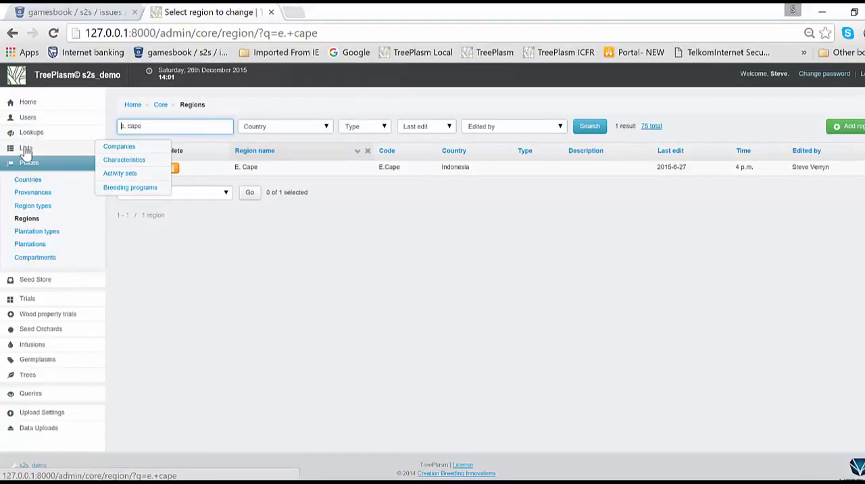
click(125, 147)
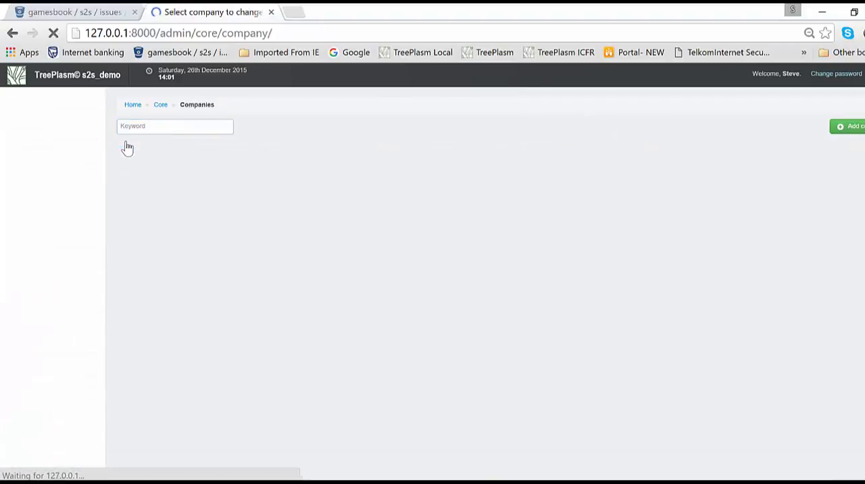
text(cbi)
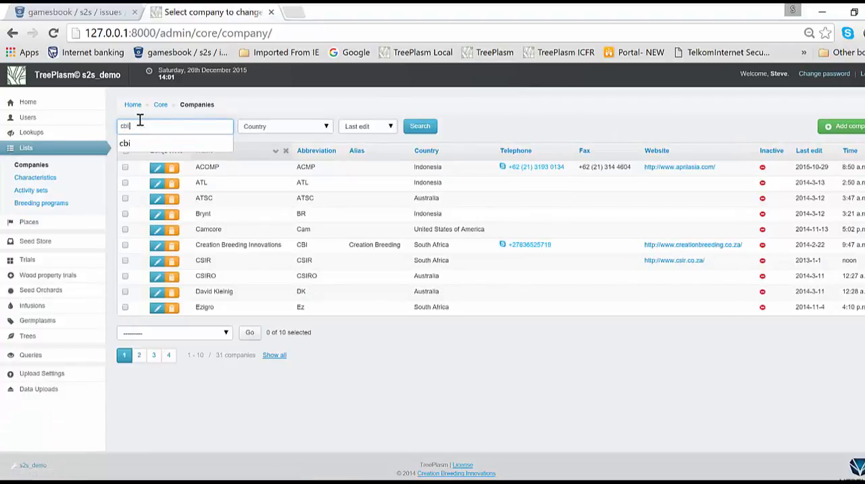
key(Return)
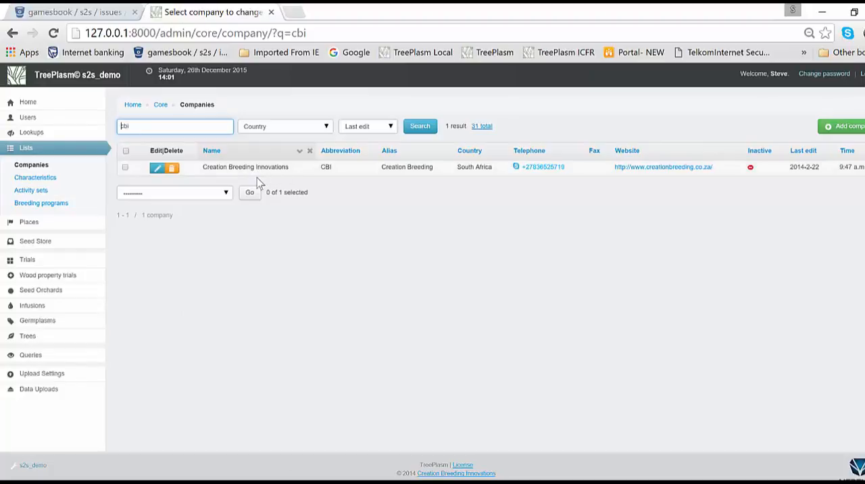
- Start another Infusion Germplasms and Germplasm pedigrees data upload with the description "Plantations new 1"
mouse_move(34, 389)
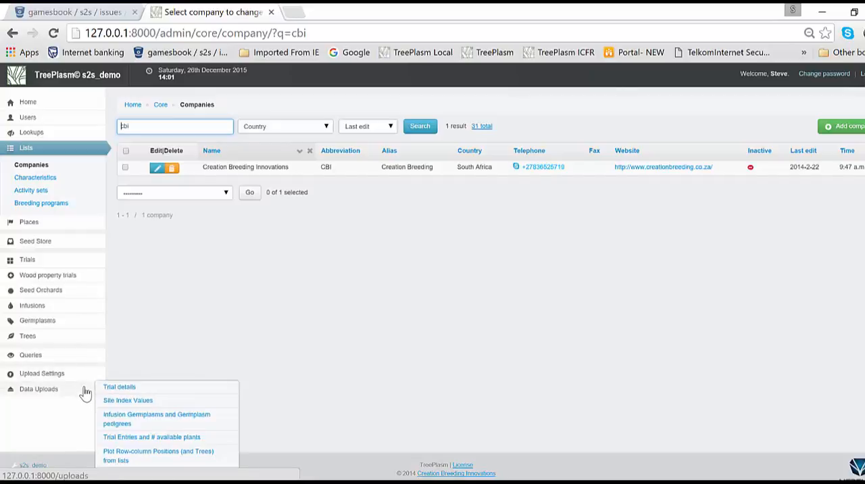
click(112, 418)
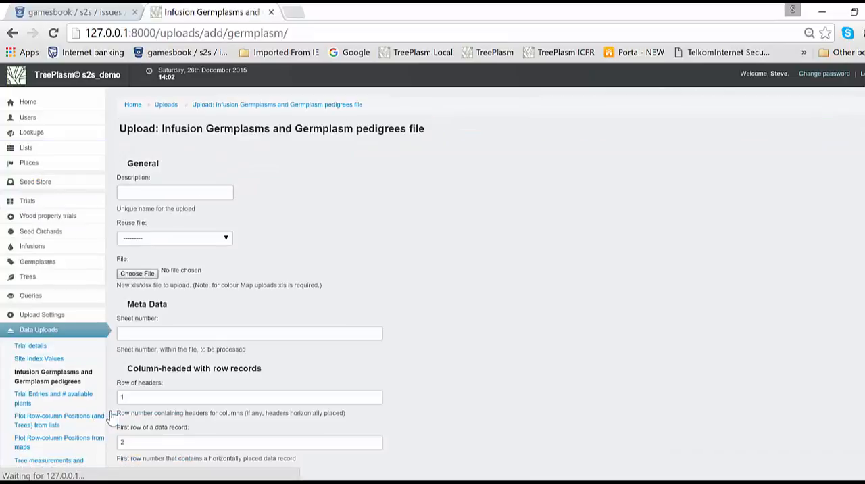
click(166, 192)
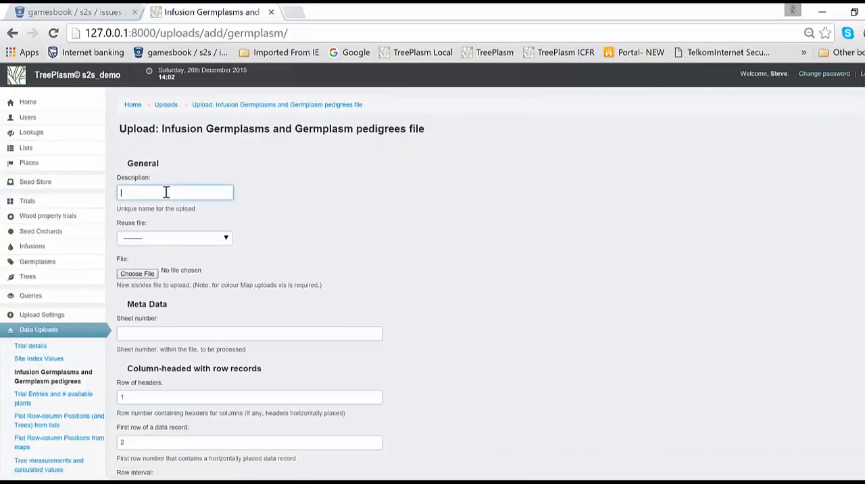
text(Planta)
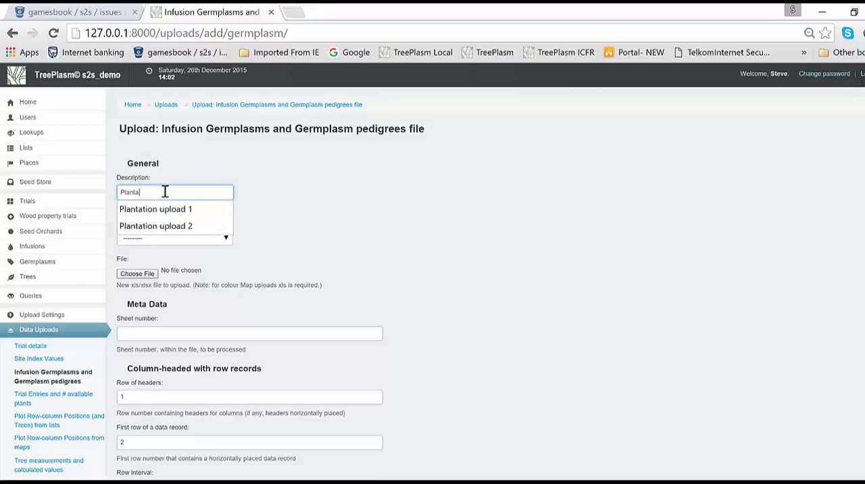
text(tions new 1)
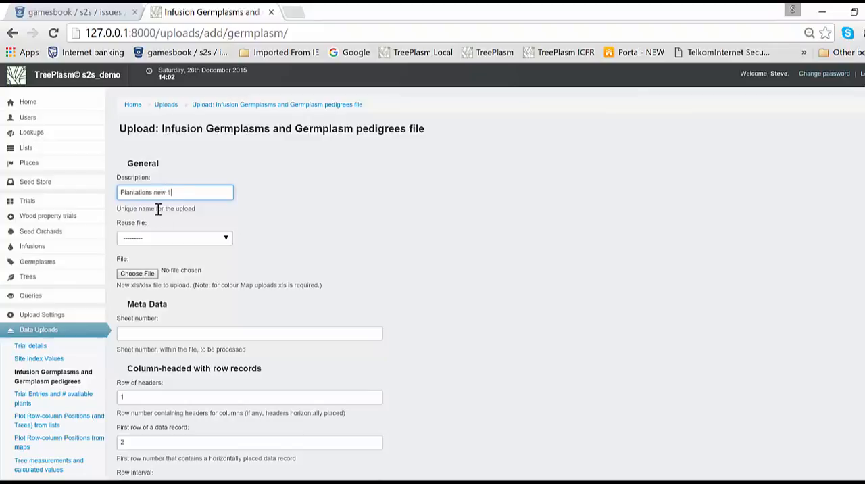
- Attach the Excel workbook TreePlasm Video.xlsx from the Video folder as the file for the new upload
click(143, 274)
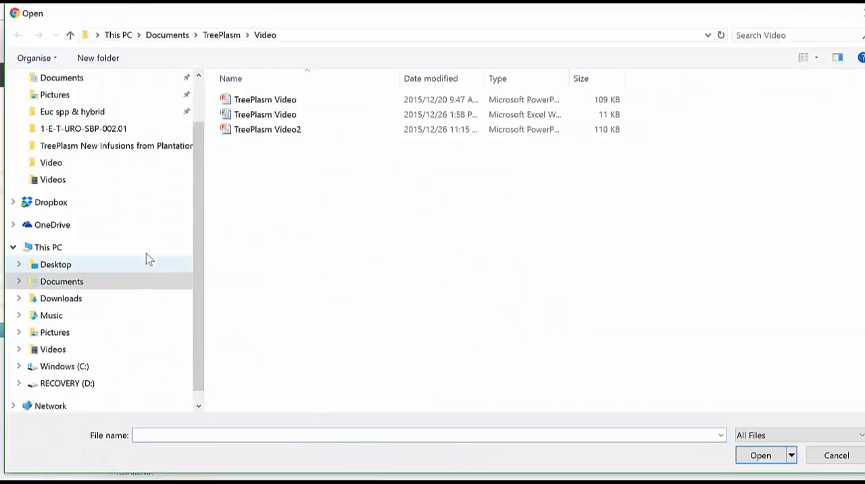
click(295, 116)
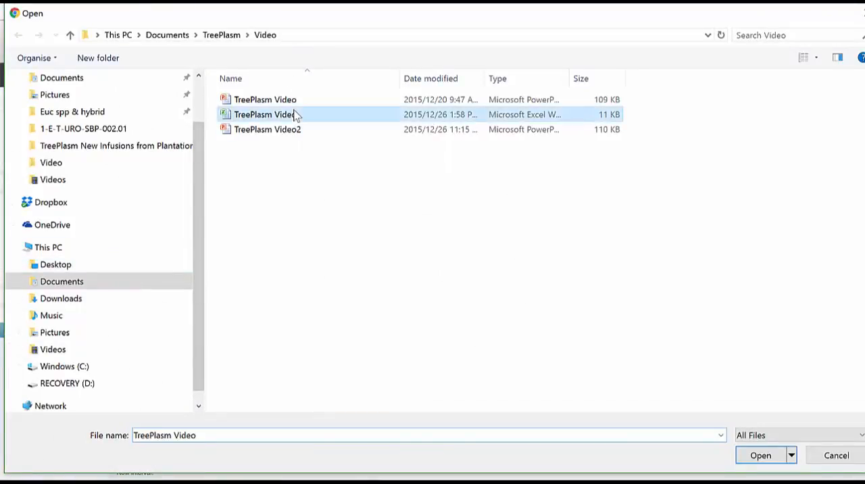
double_click(296, 115)
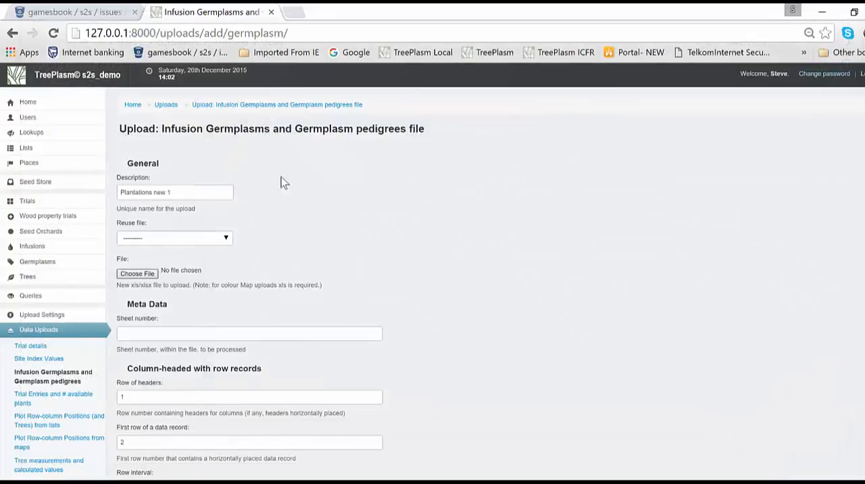
- Check the New Plantation sheet's position in the Excel workbook, set the upload's sheet number to 2, and proceed to the field-matching details
click(313, 335)
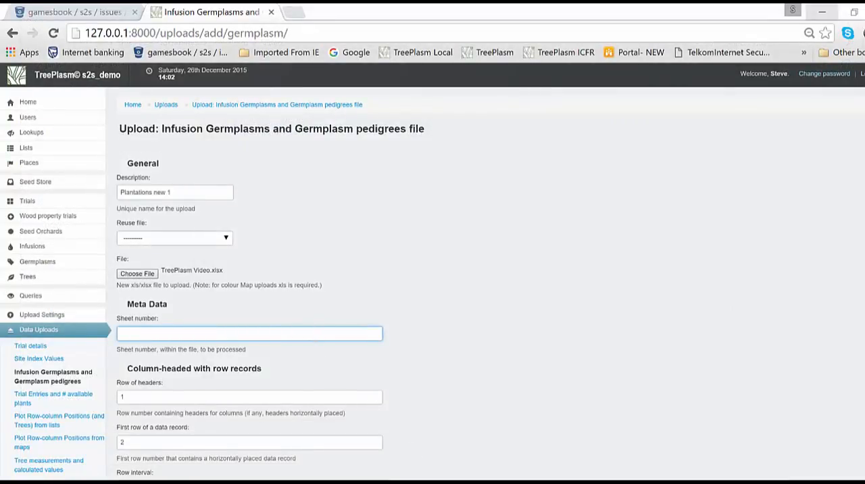
key(alt+Tab)
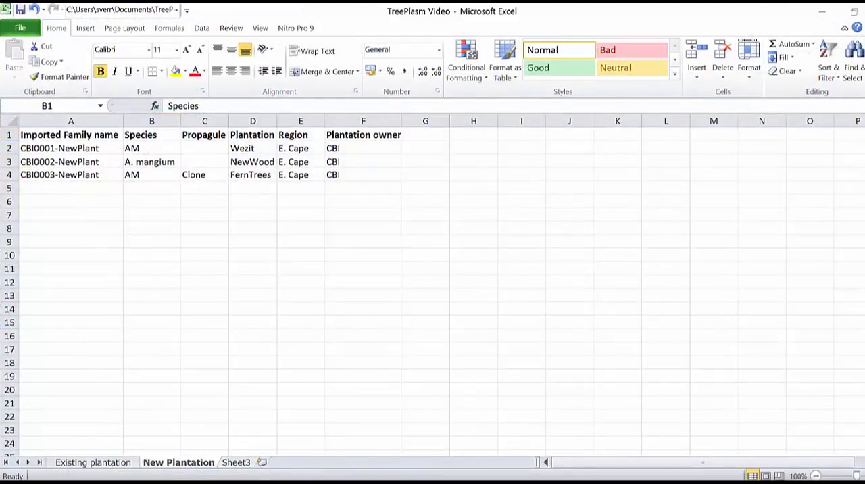
key(alt+Tab)
text(2)
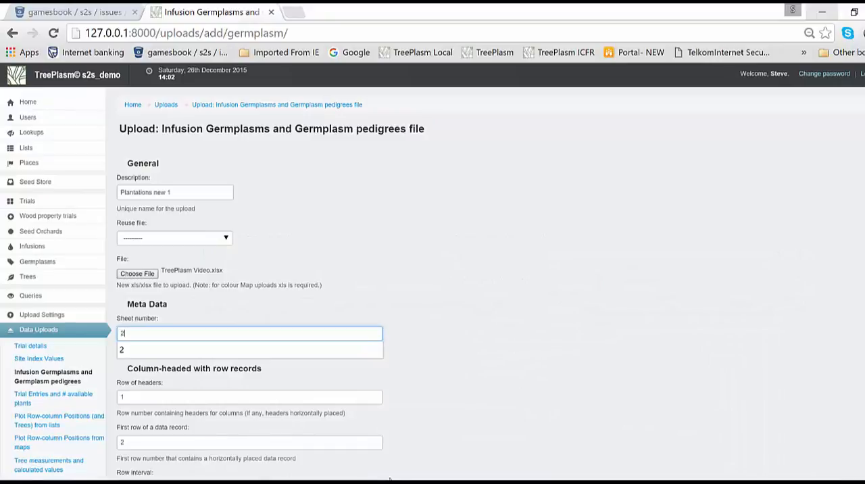
click(485, 409)
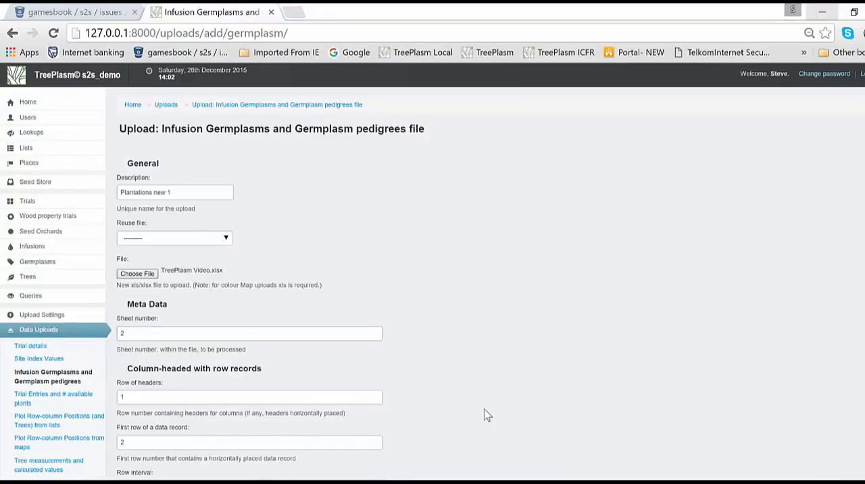
scroll(485, 408, down, 6)
scroll(485, 415, down, 1)
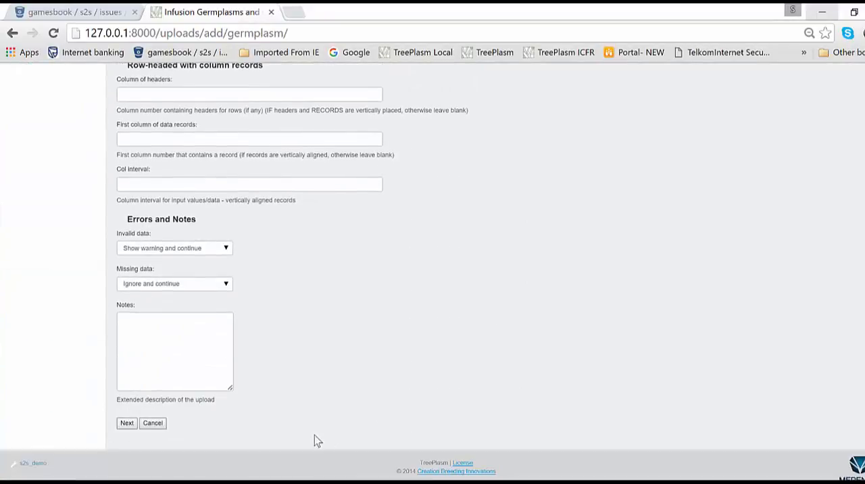
click(126, 424)
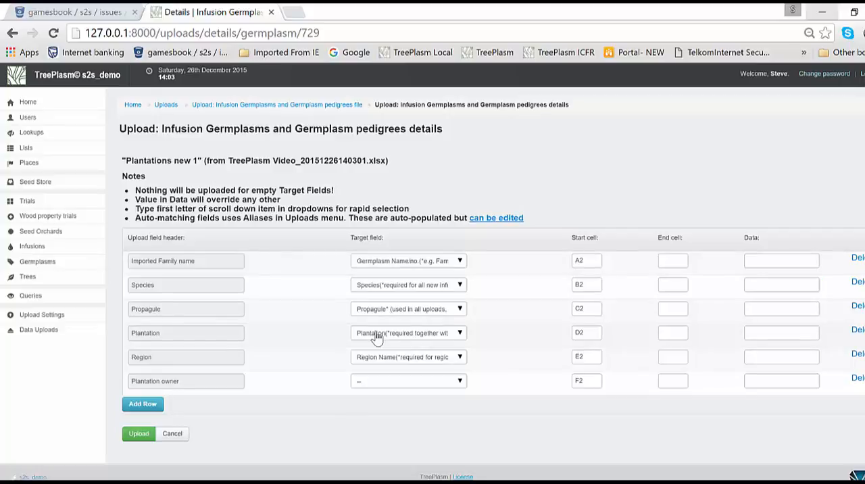
- Match the Plantation owner header to the Plantation Owner target field and run the upload
click(369, 387)
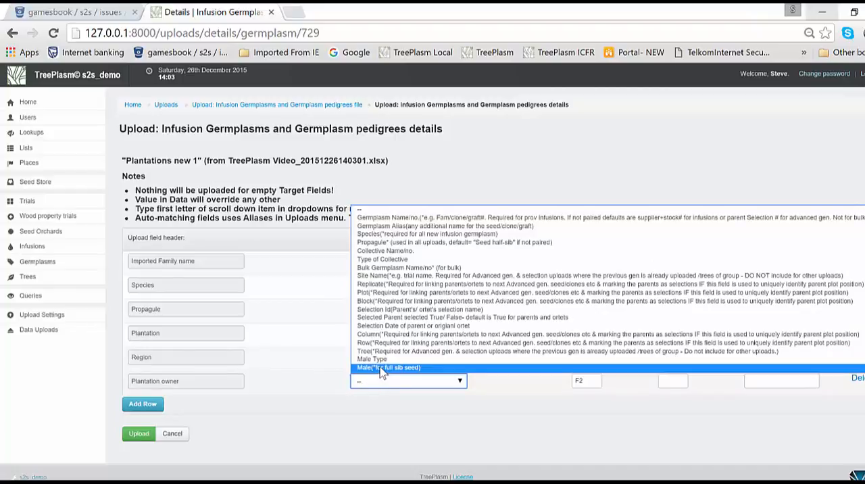
scroll(382, 373, down, 5)
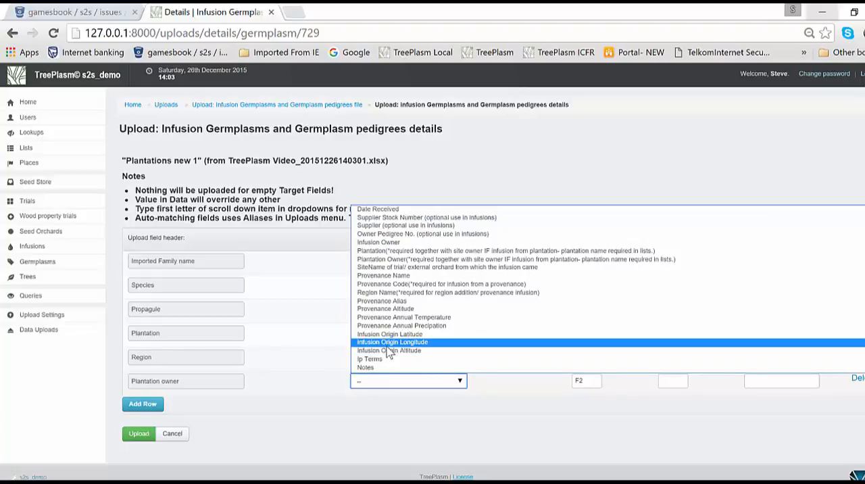
click(396, 260)
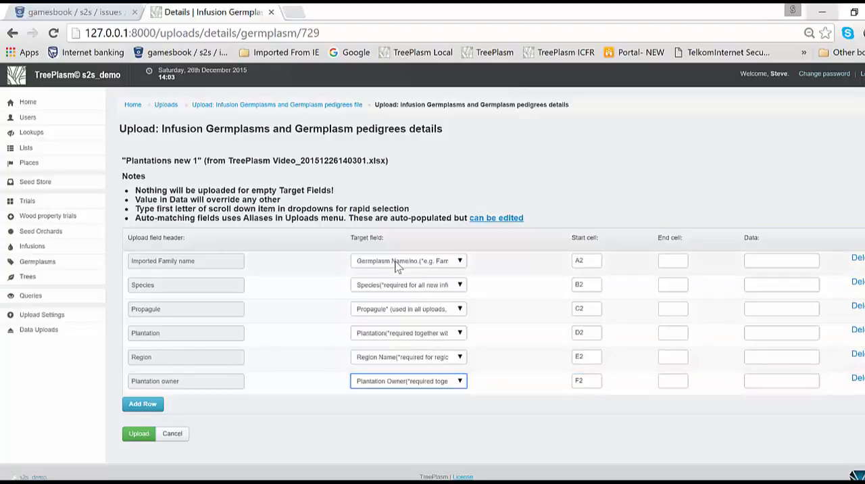
click(443, 389)
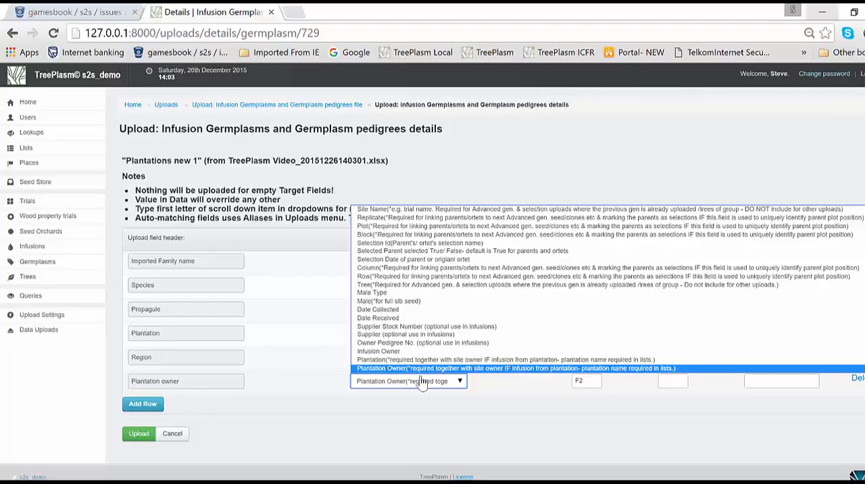
click(131, 435)
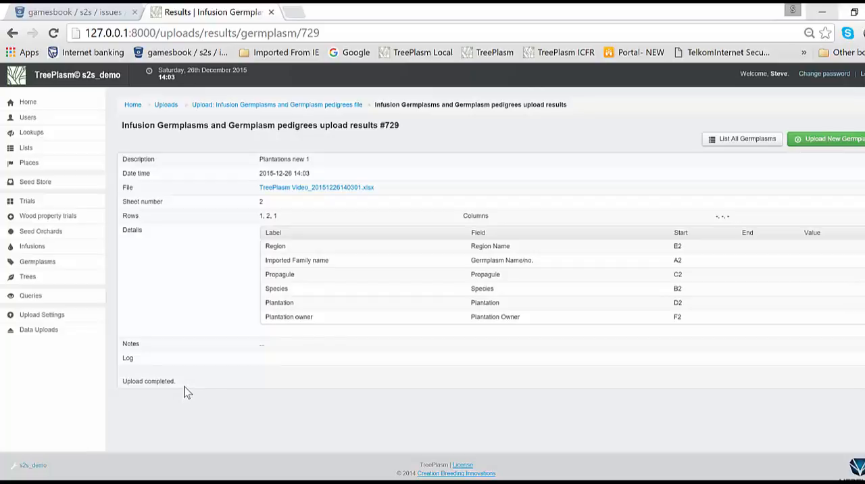
- Search the infusion germplasms list for "new" to find the records from the latest upload
mouse_move(41, 250)
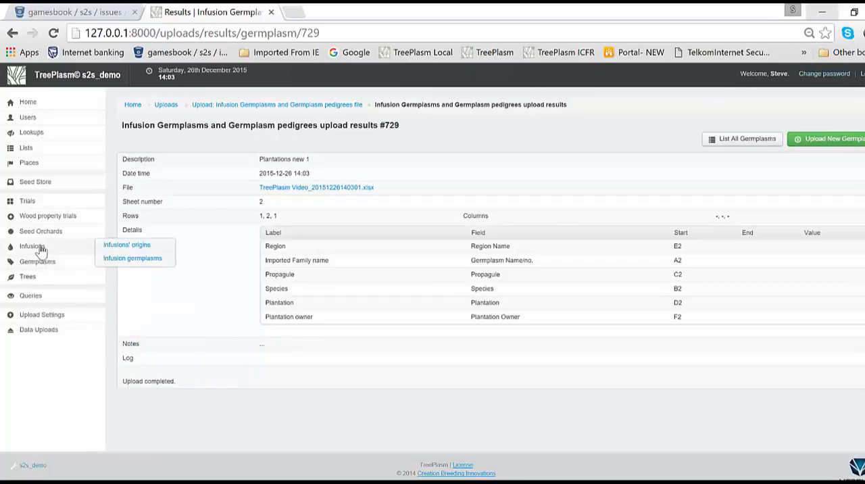
click(106, 261)
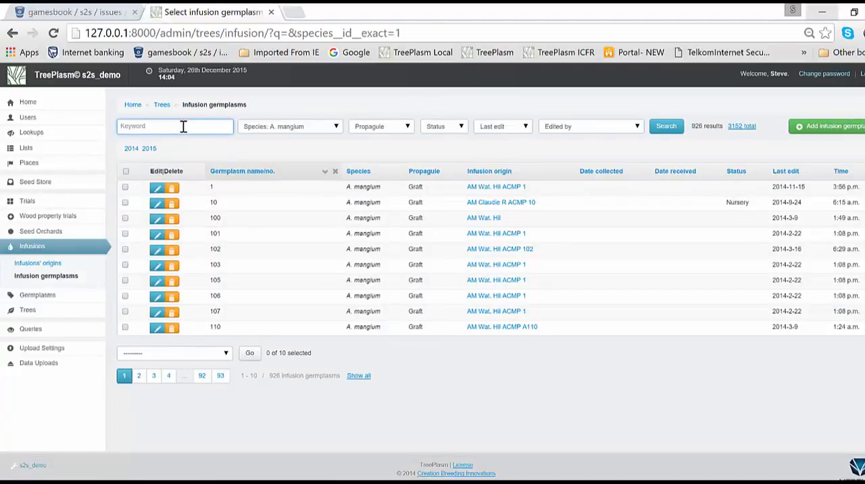
text(new)
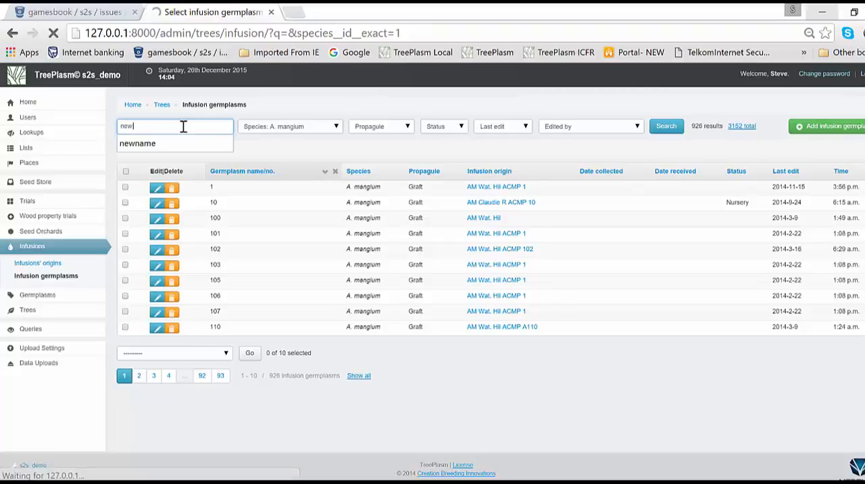
key(Return)
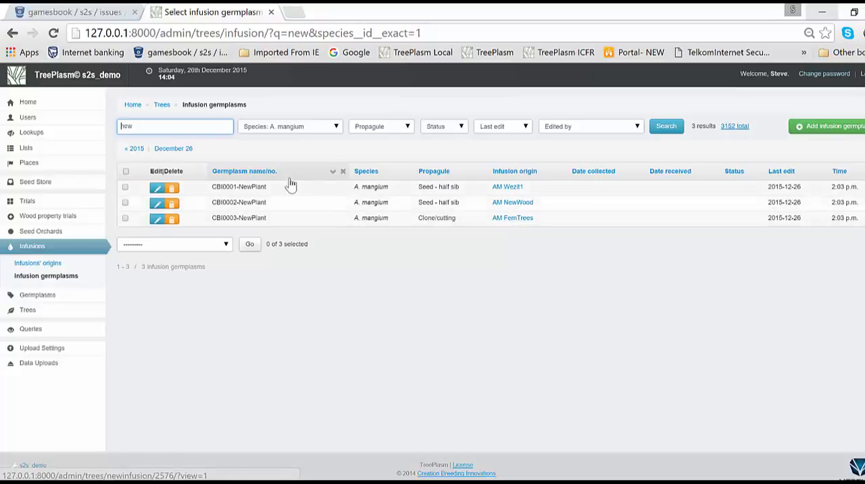
- Search the plantations list for "newwood" to check the plantation added by the upload
mouse_move(33, 161)
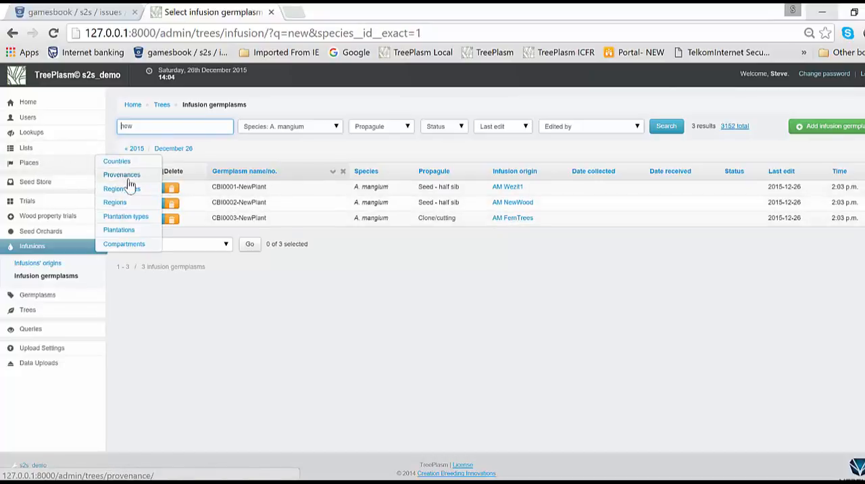
click(126, 233)
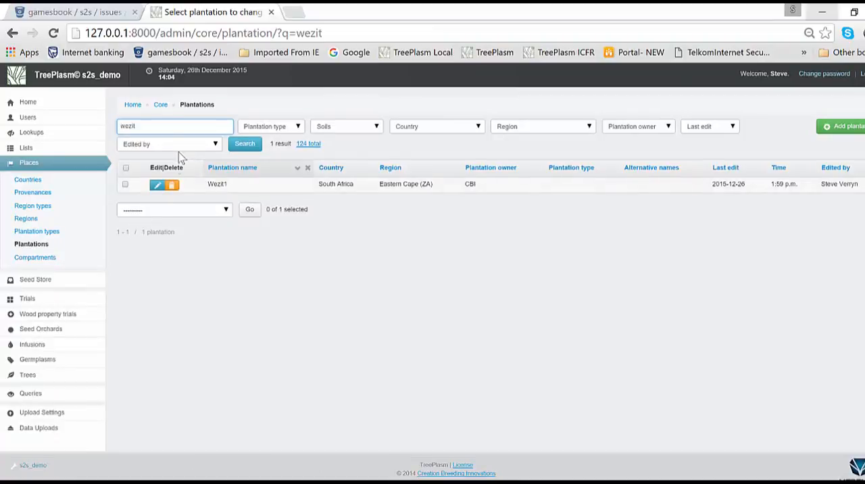
double_click(184, 129)
text(neww)
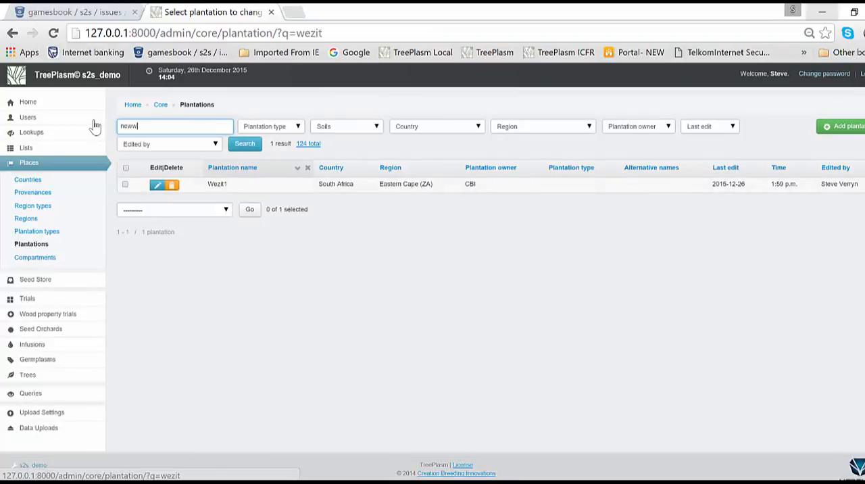
text(ood)
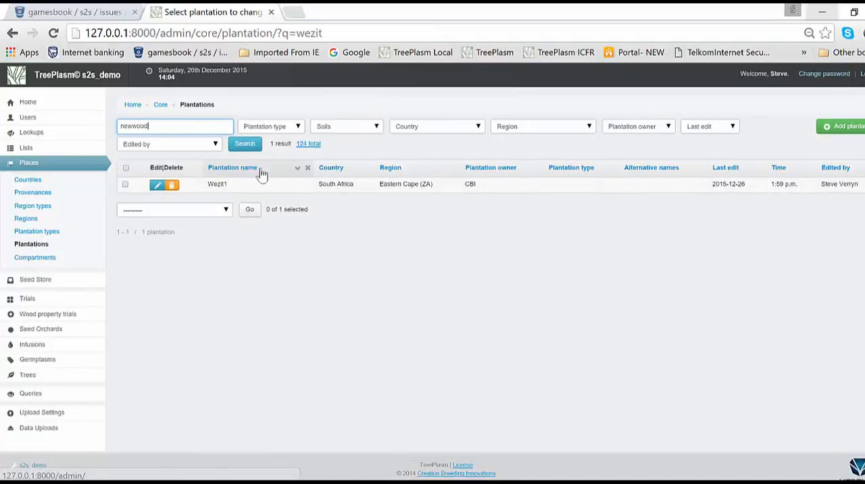
click(253, 148)
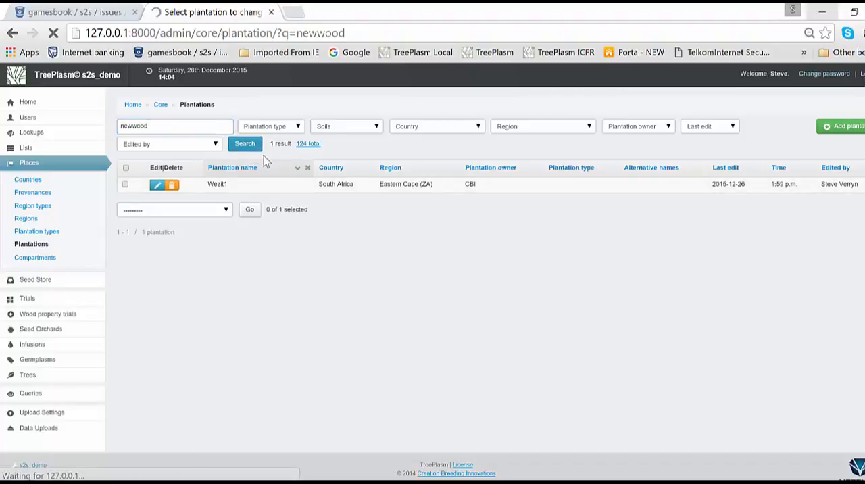